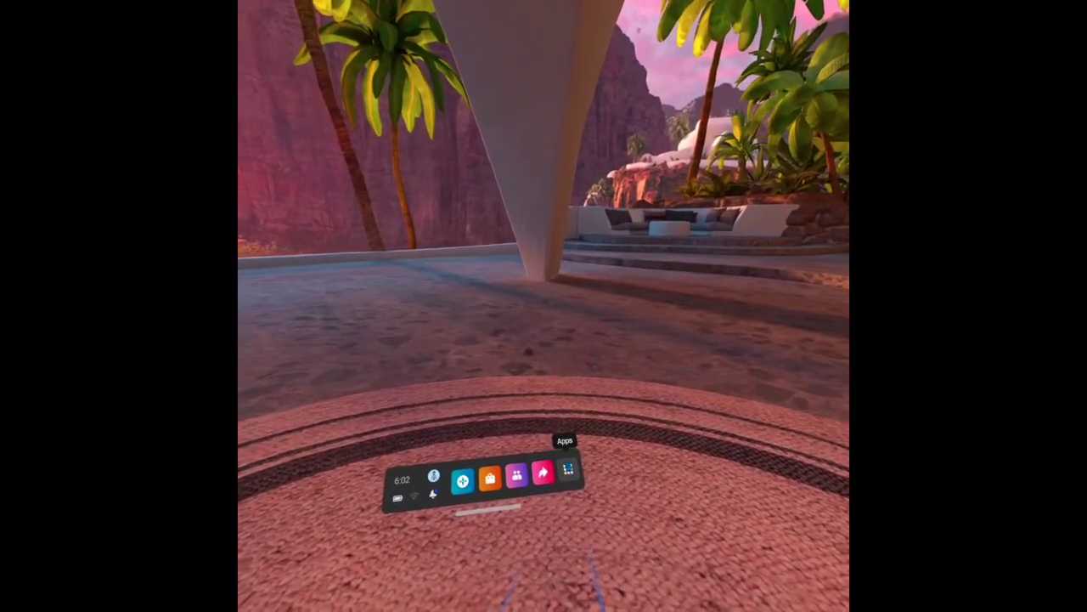
- Open the app library and start a new avatar from one of the preset avatars
left_click(566, 476)
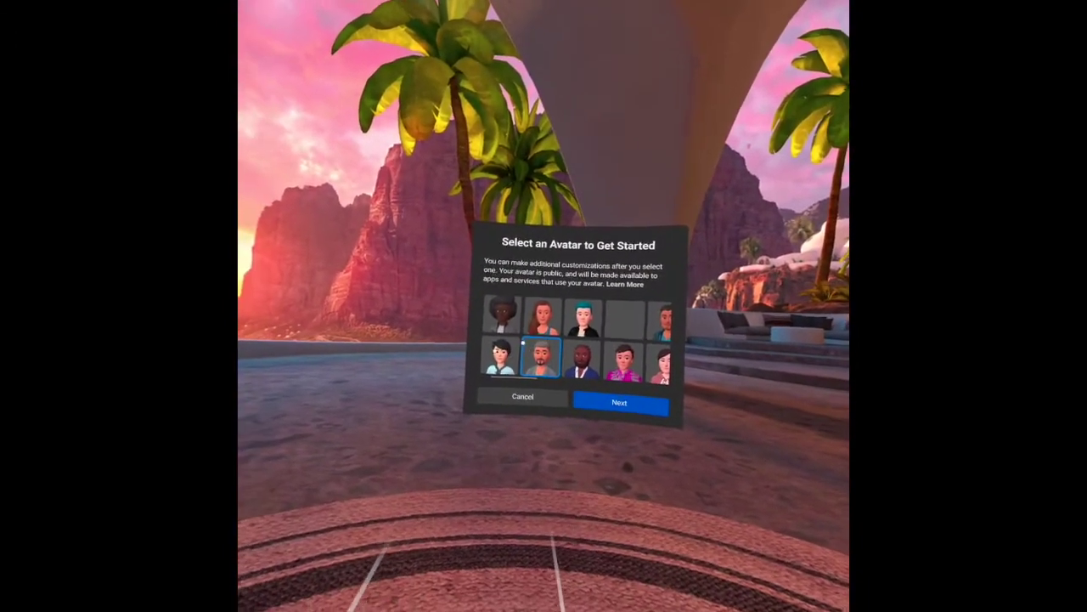
left_click(563, 378)
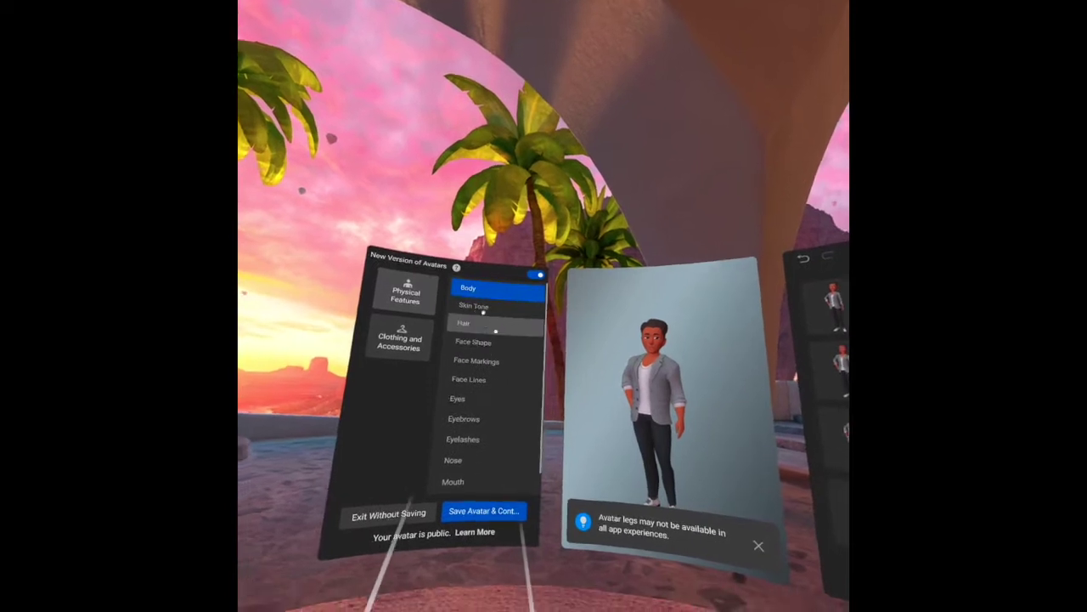
- Give the avatar a lighter skin tone and a wider face shape, checking the hair options in between
left_click(483, 306)
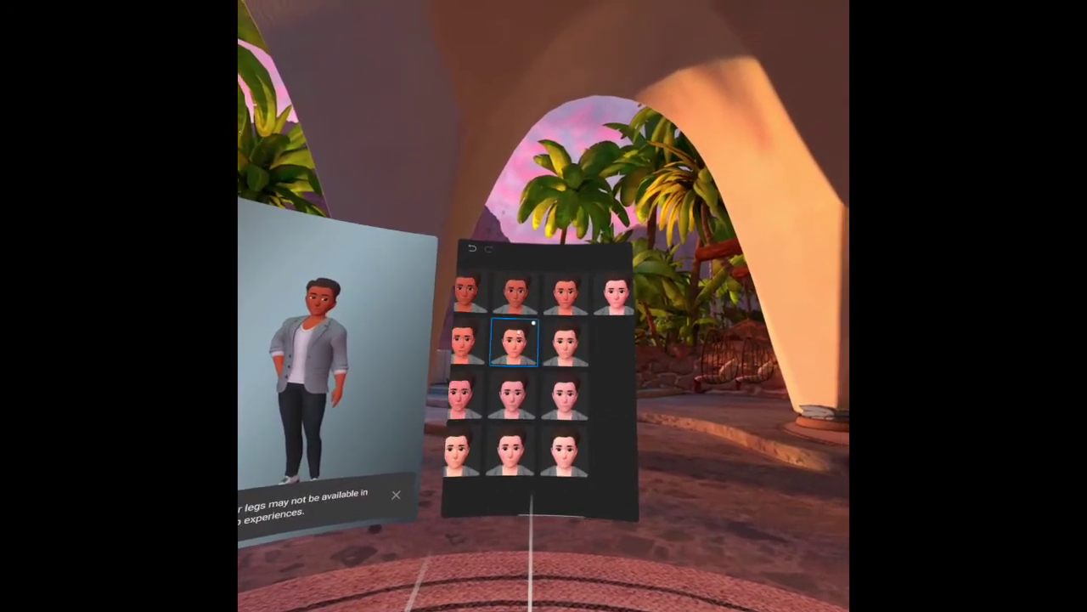
left_click(516, 295)
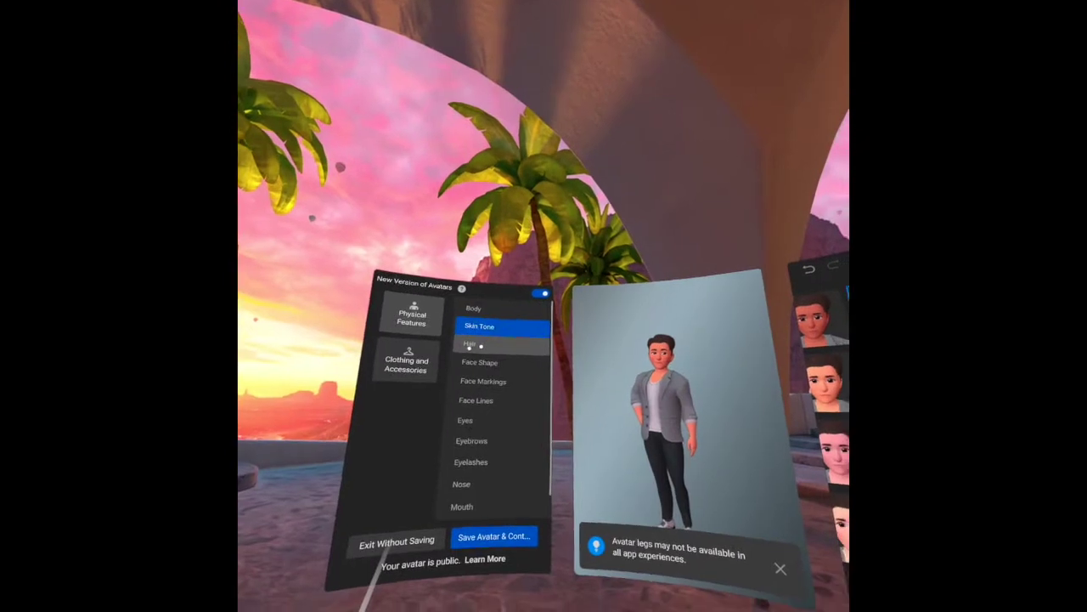
left_click(485, 345)
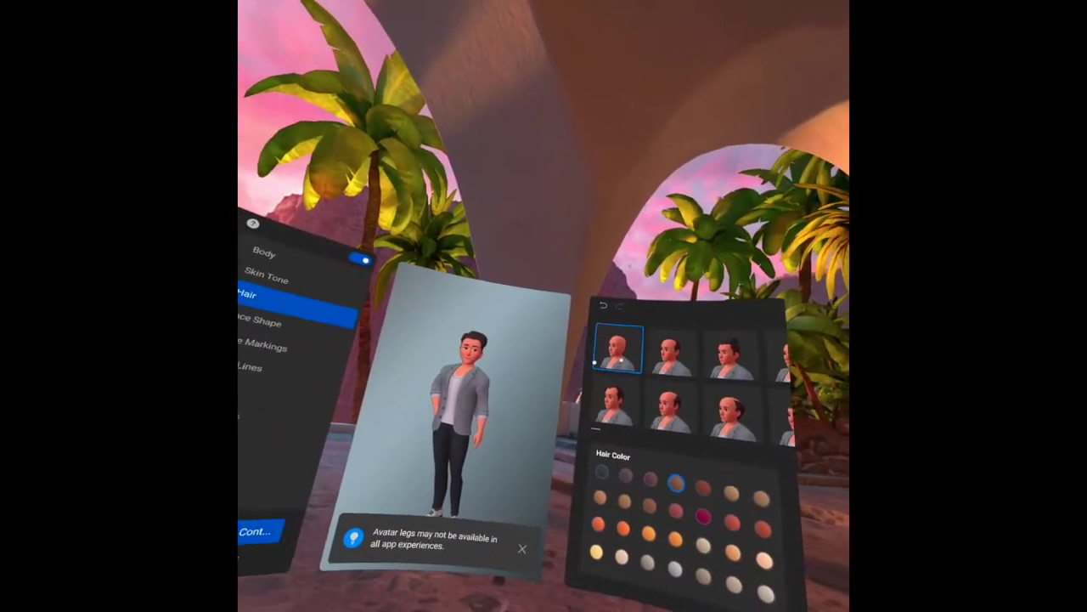
left_click(498, 371)
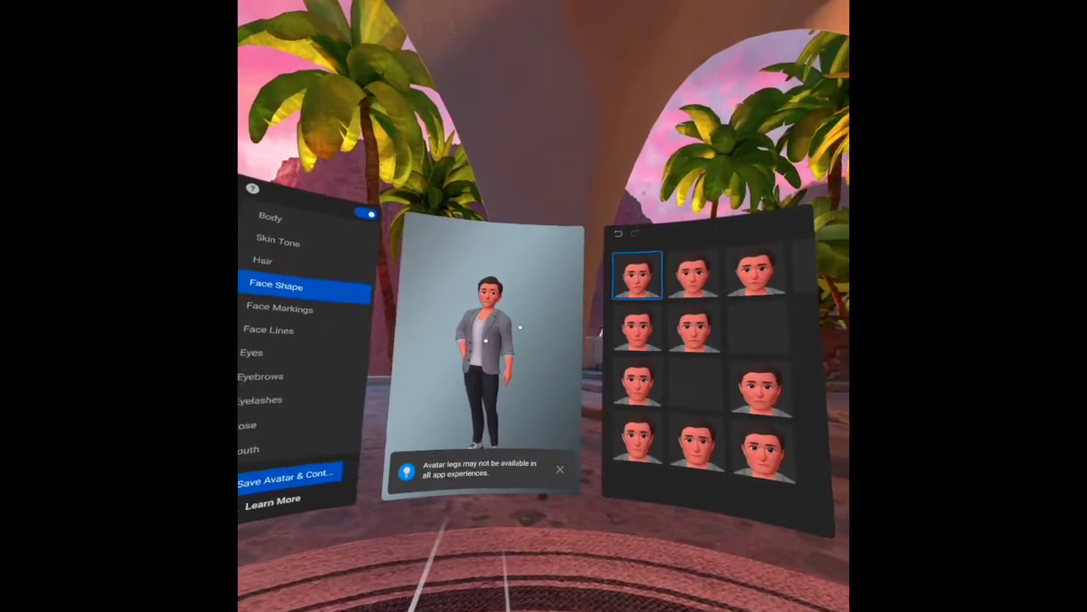
left_click(758, 274)
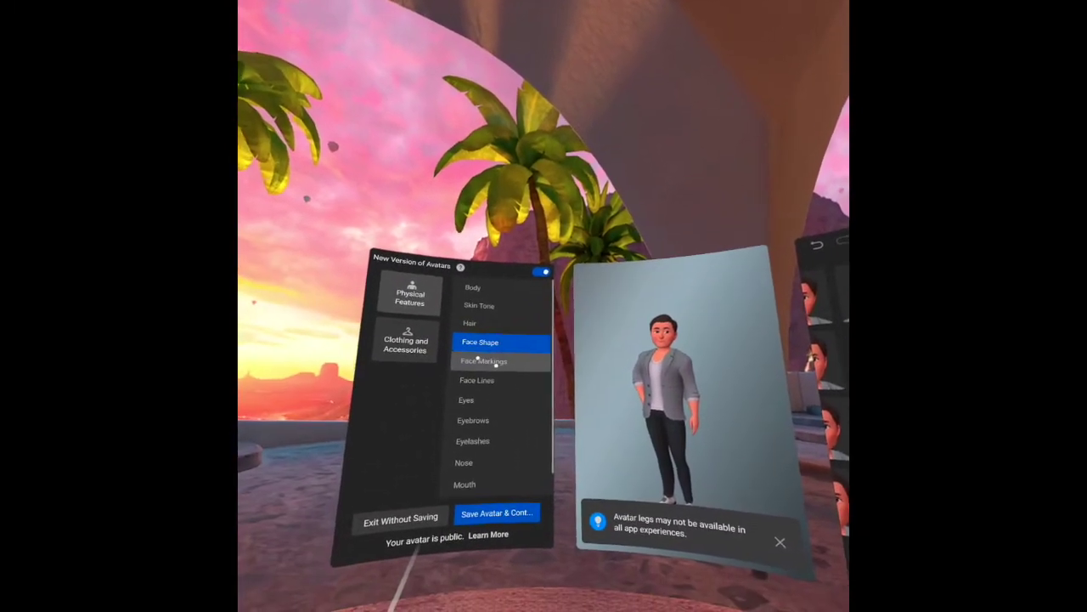
- Browse the face markings and face lines and choose an option from each for the avatar
left_click(495, 363)
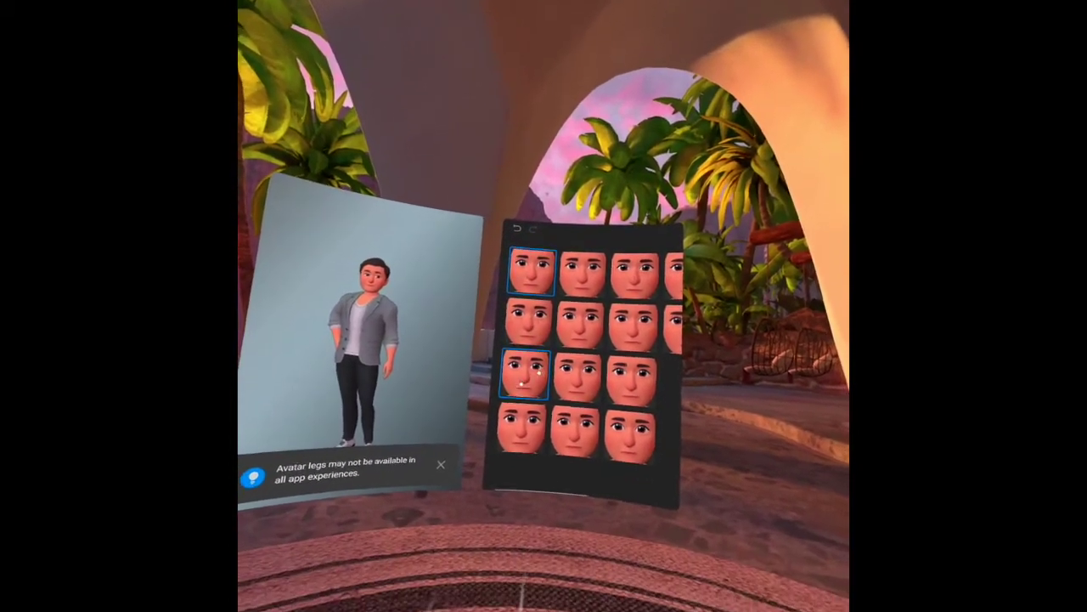
scroll(511, 371, "right", 5)
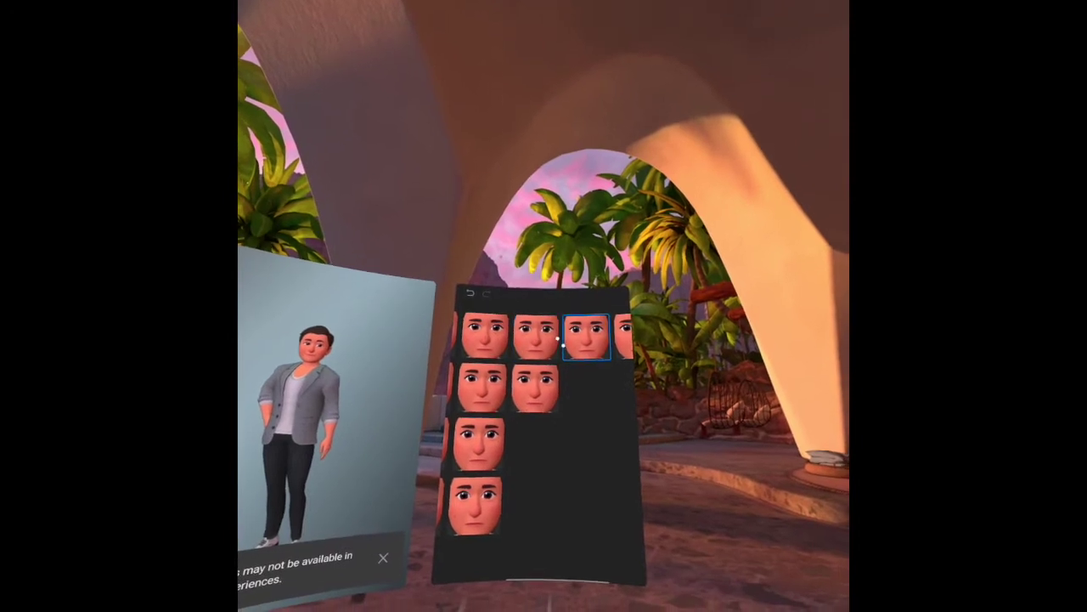
scroll(567, 346, "left", 1)
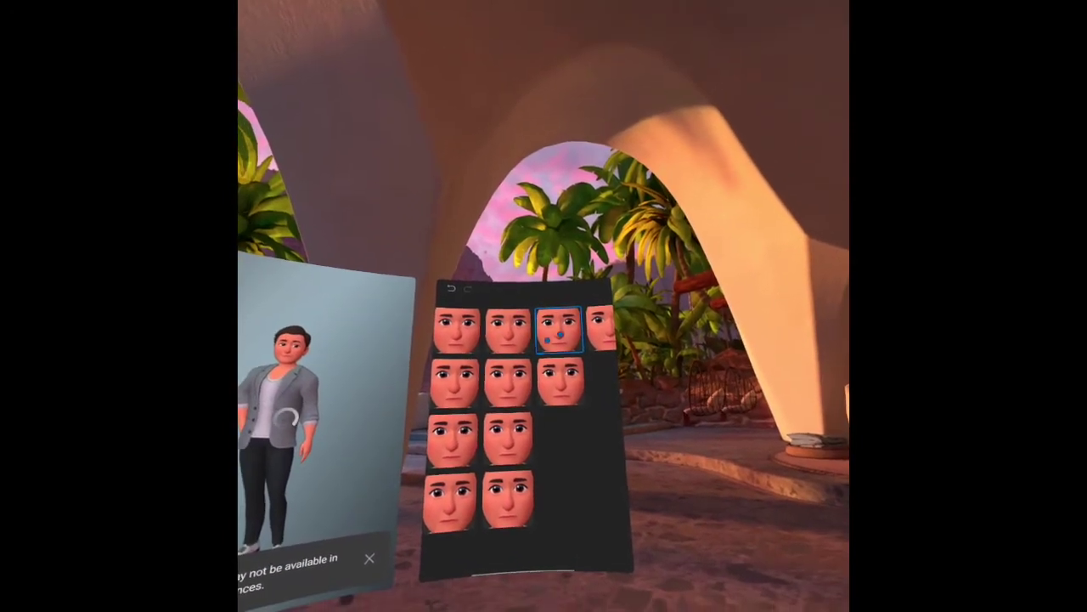
left_click(328, 364)
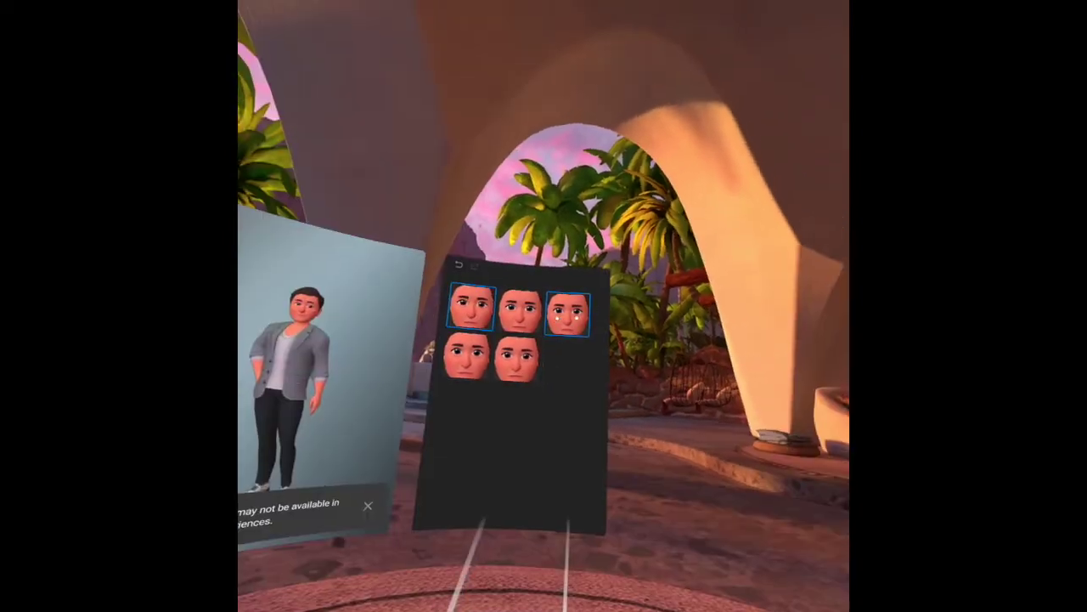
left_click(640, 344)
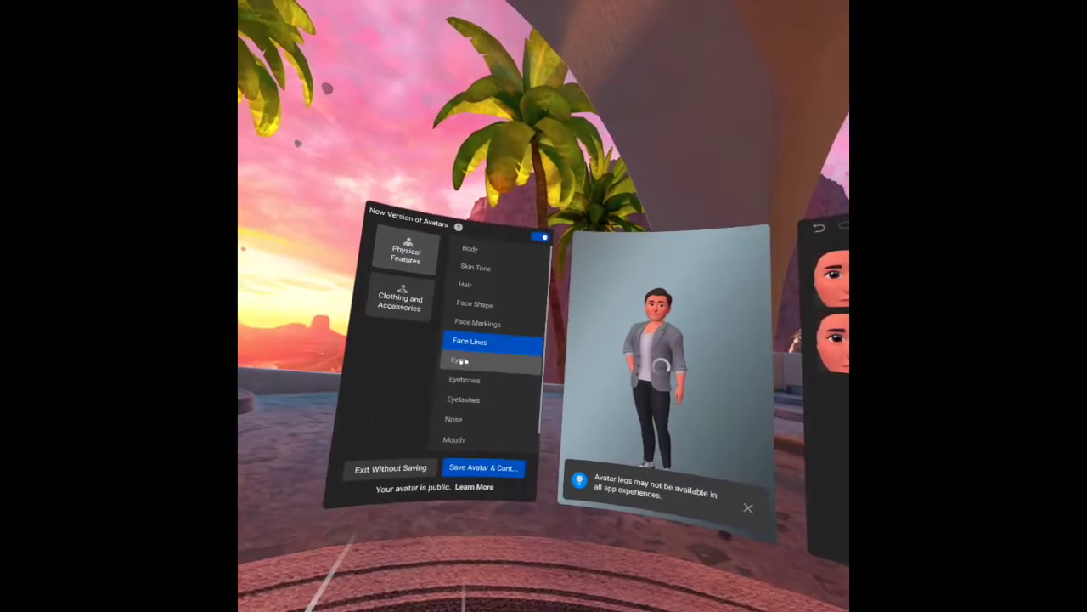
- Go through the avatar's eye, eyebrow, eyelash, nose and mouth options and choose the facial feature styles
left_click(463, 360)
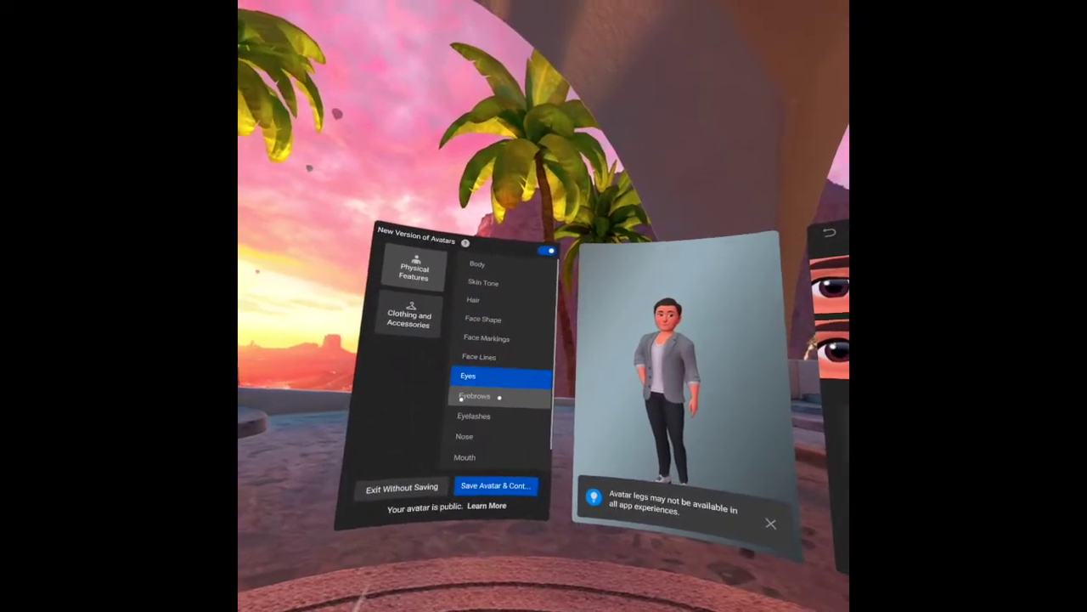
left_click(488, 396)
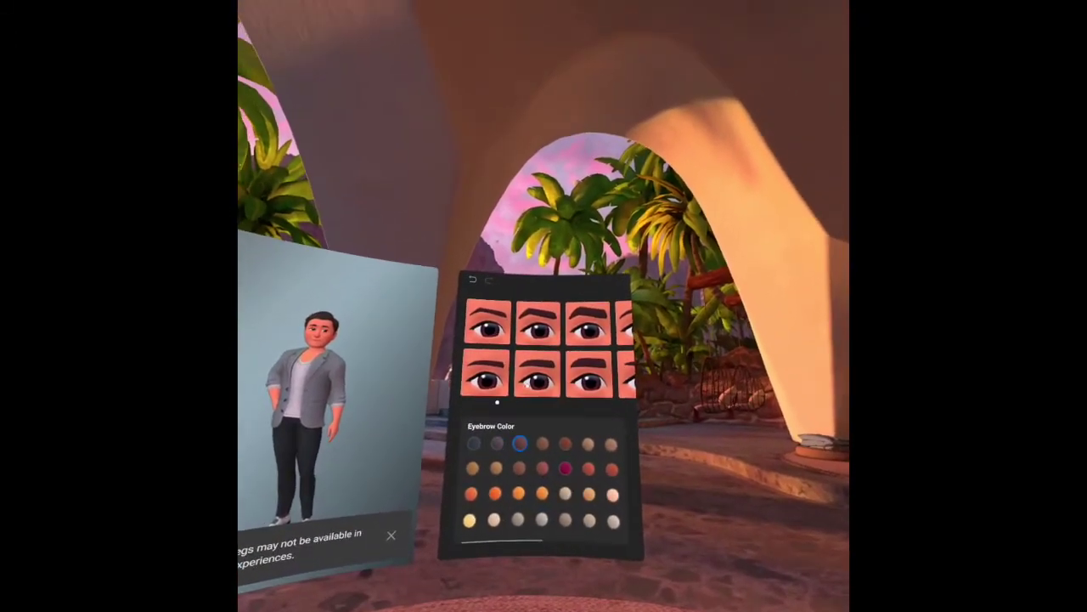
left_click(514, 374)
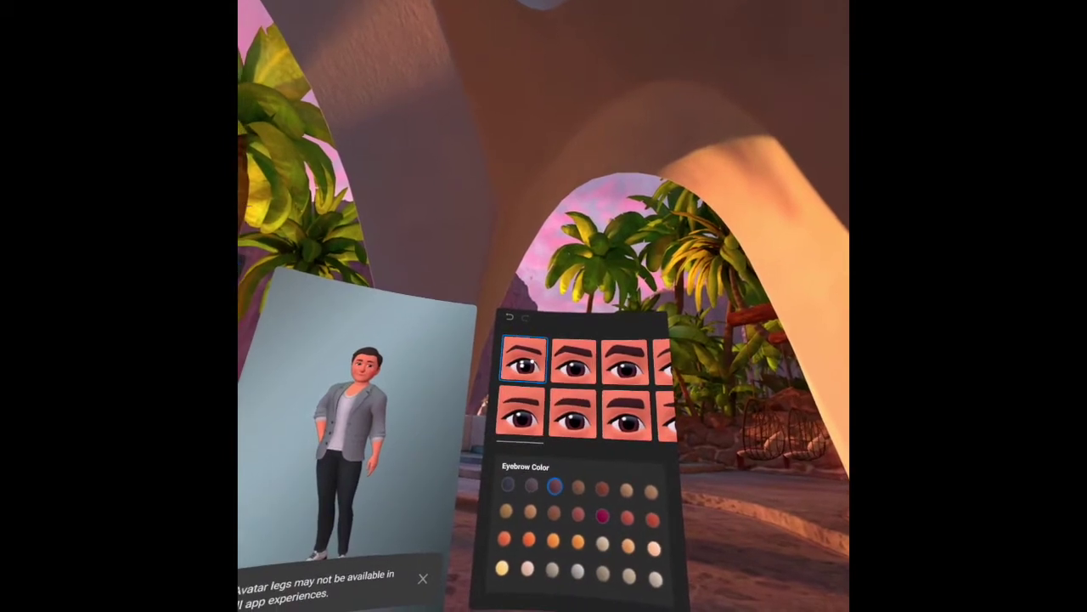
left_click(563, 364)
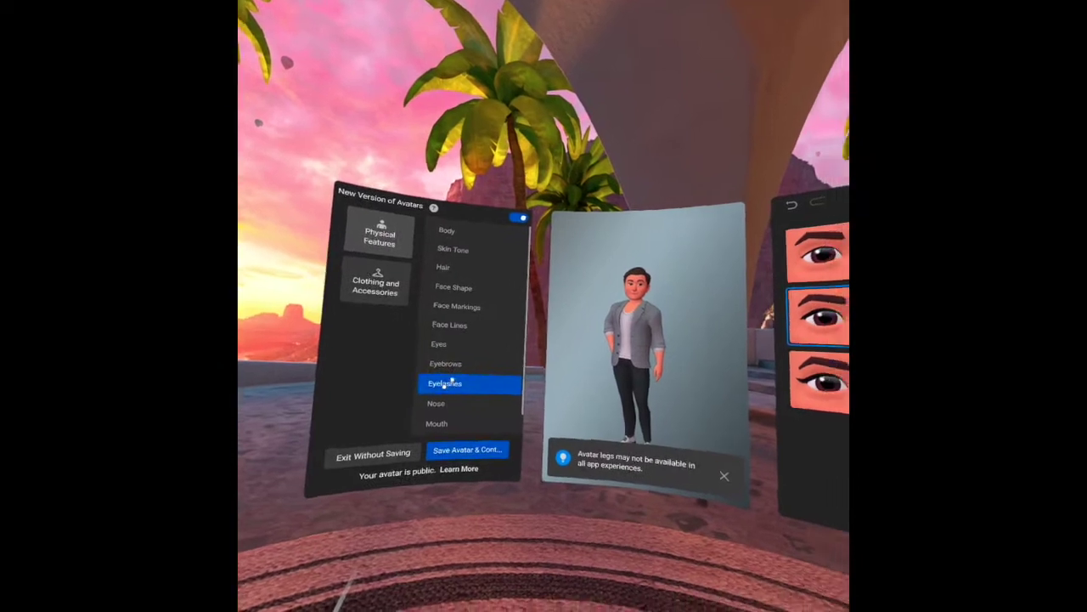
left_click(455, 407)
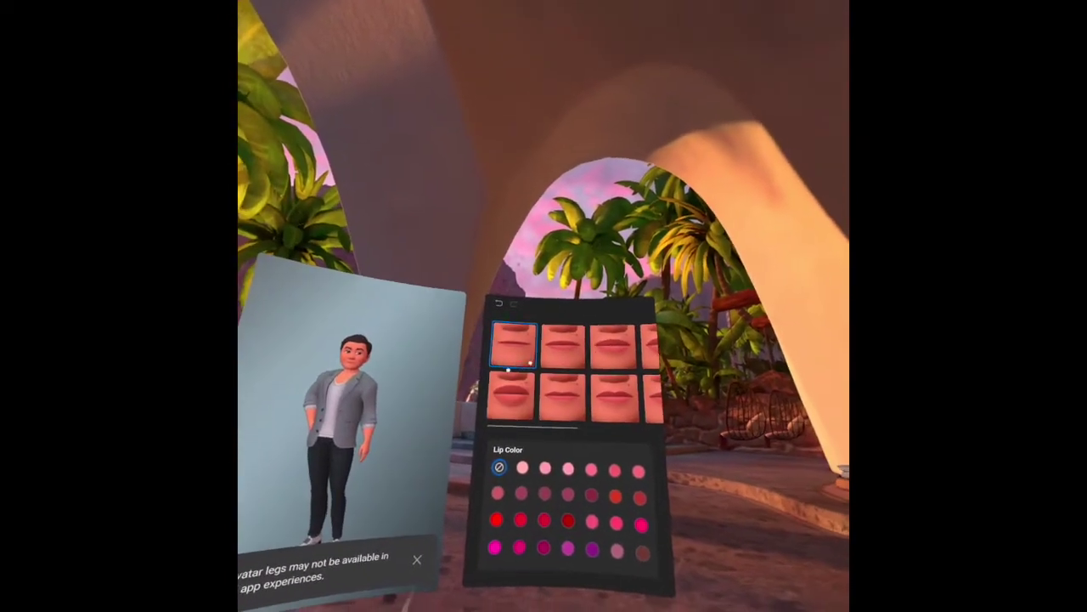
left_click(560, 346)
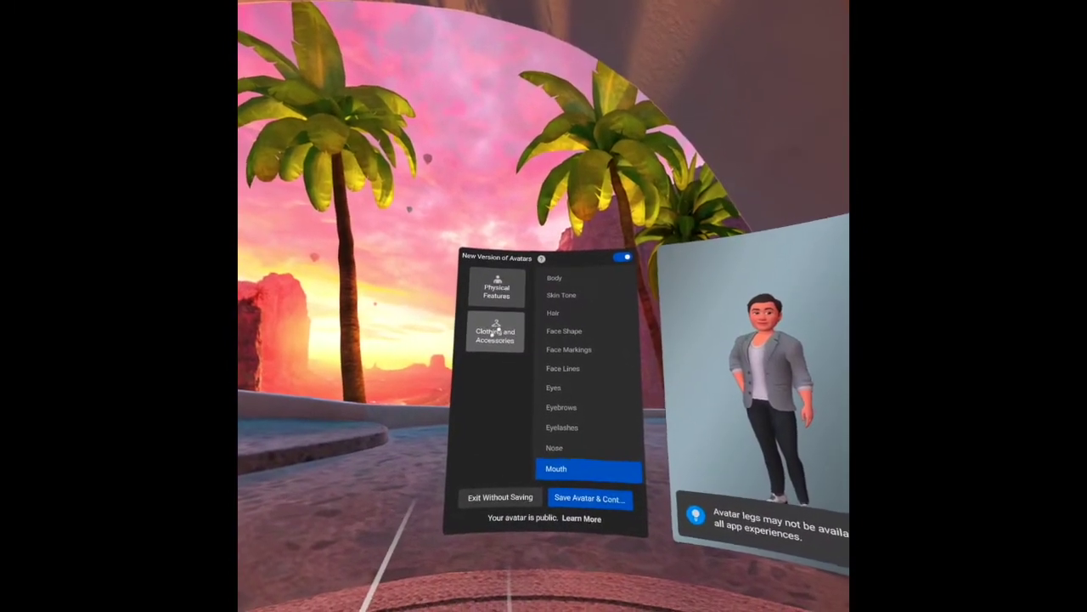
- Browse the outfits and dress the avatar in a dark T-shirt with brown shorts
left_click(495, 331)
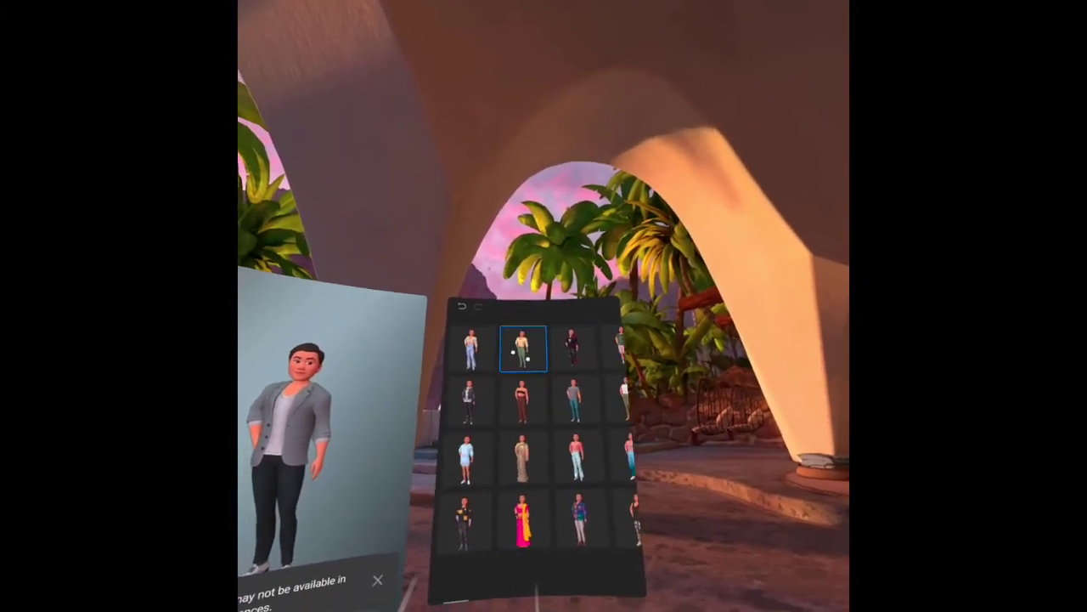
scroll(502, 361, "down", 5)
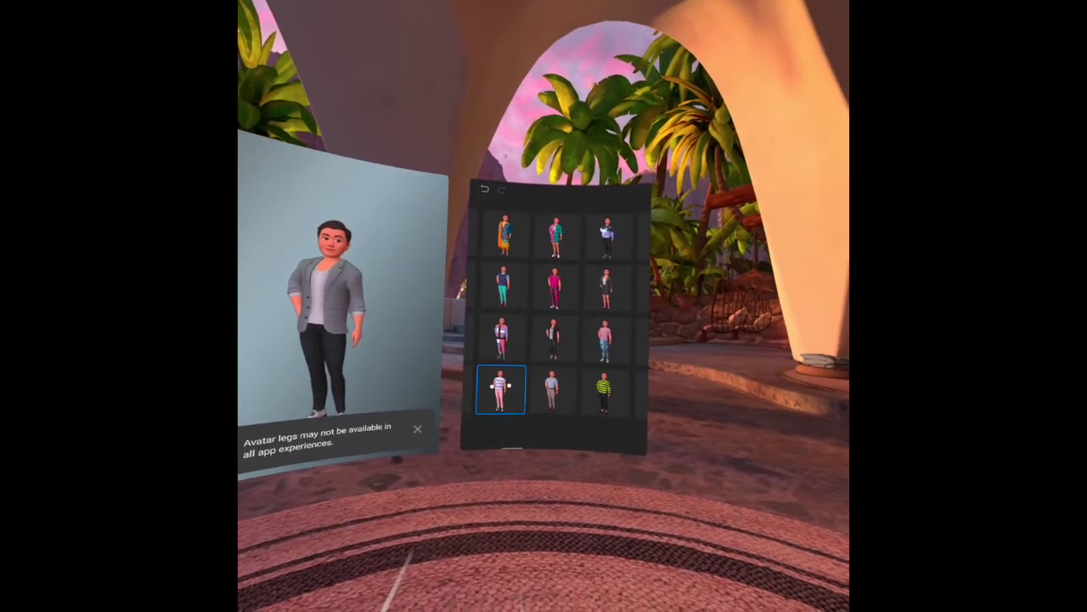
scroll(518, 390, "down", 5)
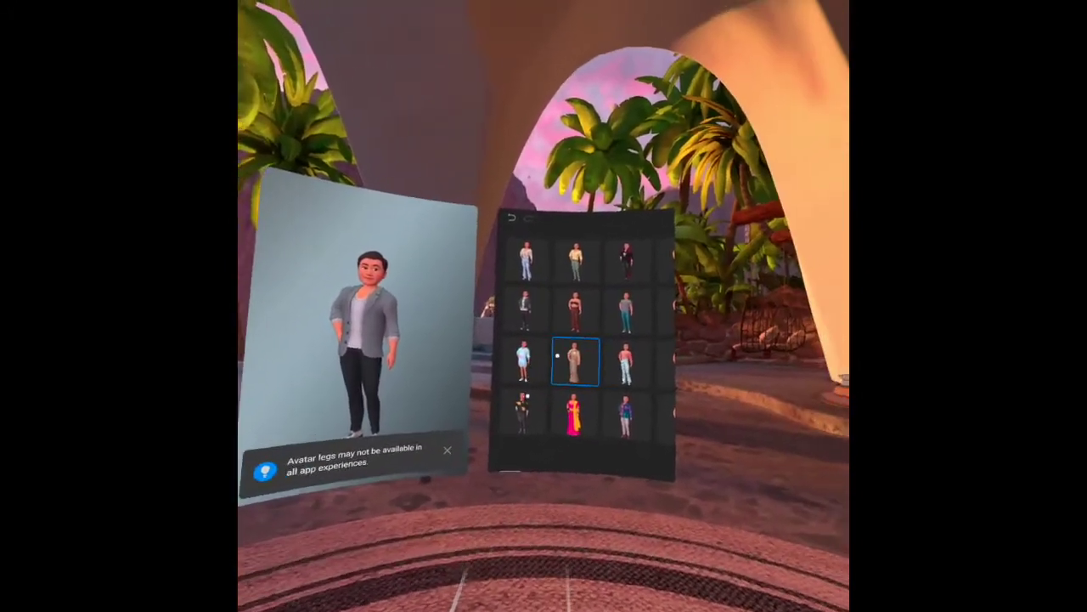
scroll(557, 355, "down", 3)
left_click(557, 355)
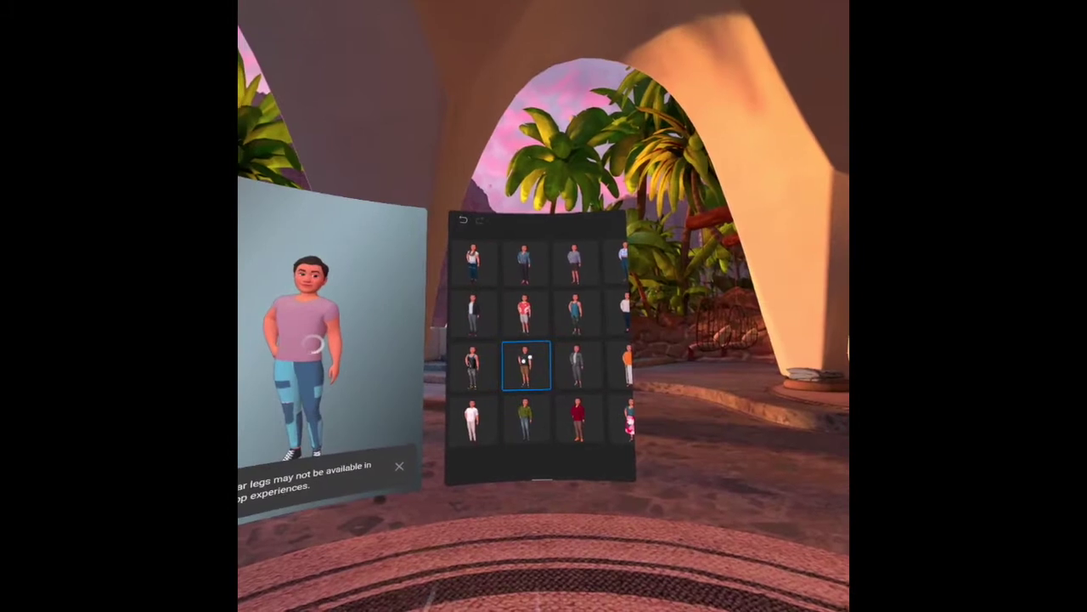
scroll(681, 397, "down", 3)
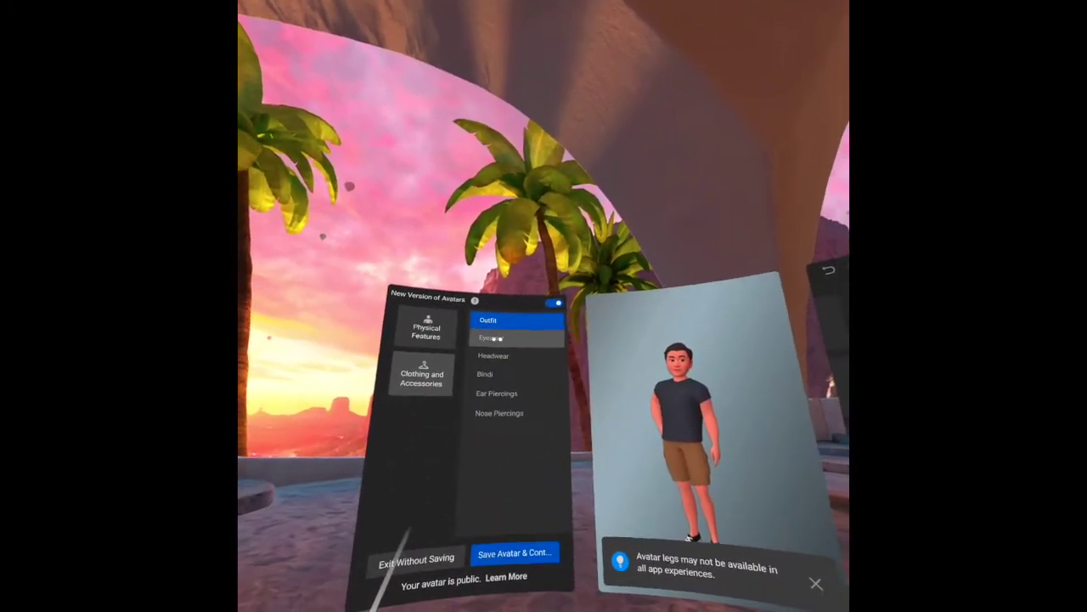
- Review the eyewear, headwear, bindi, ear piercing and nose piercing options, and save the avatar
left_click(531, 355)
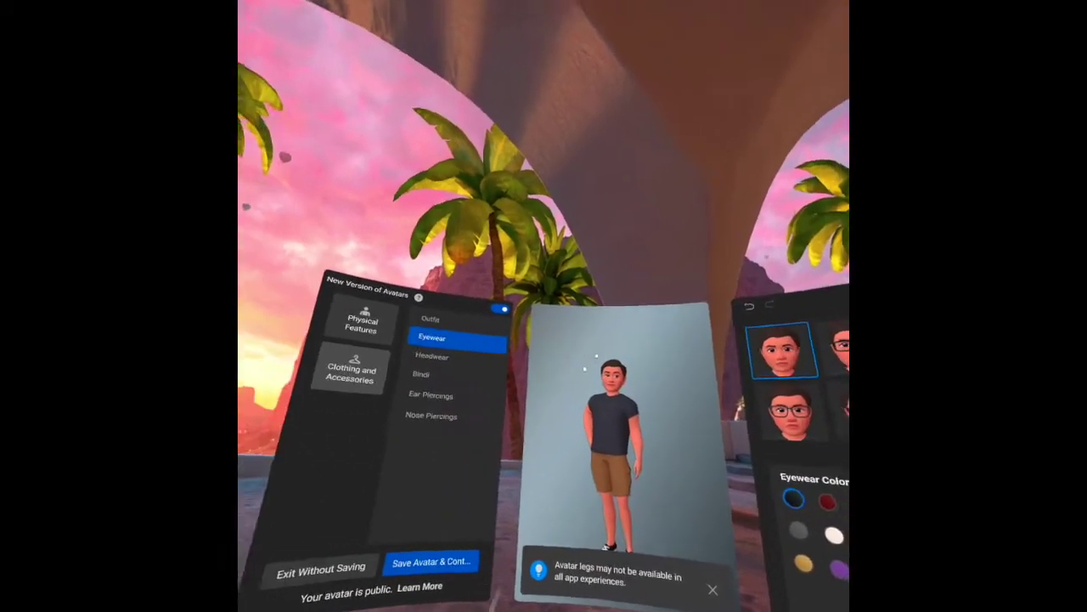
left_click(473, 346)
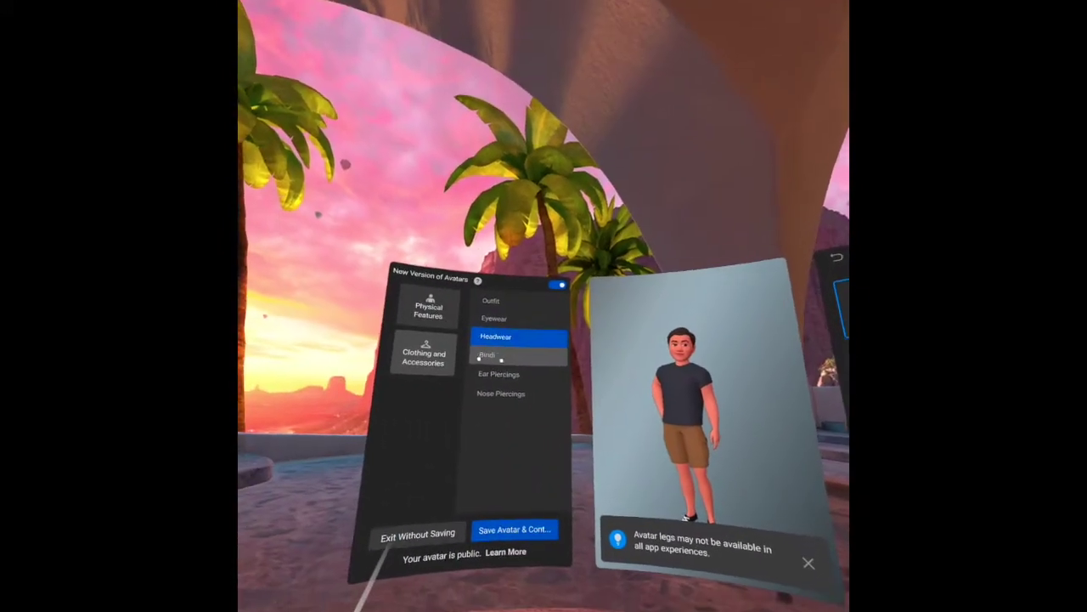
left_click(501, 358)
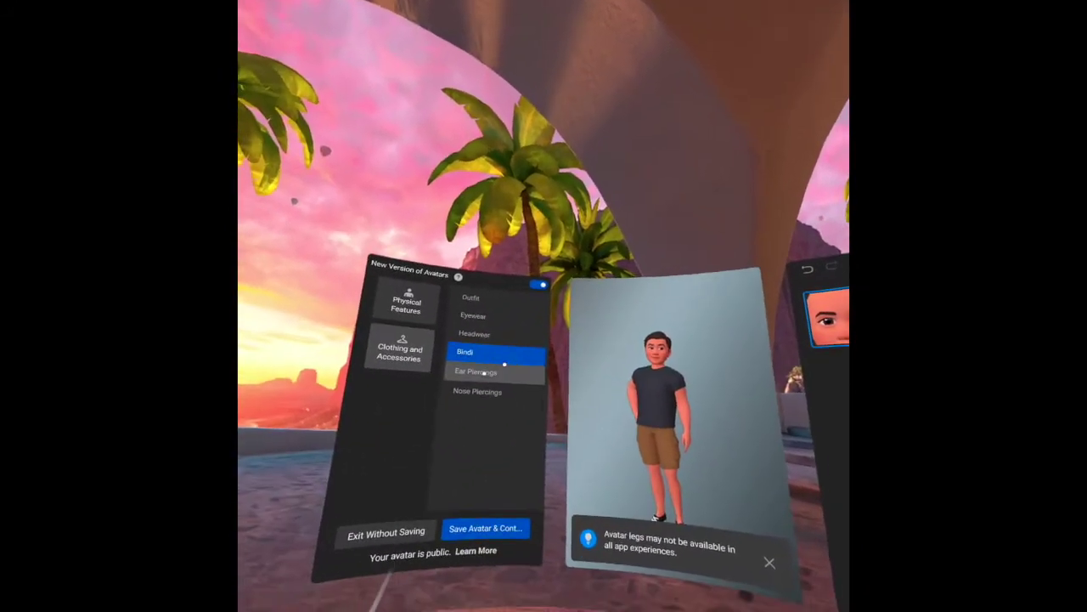
left_click(499, 359)
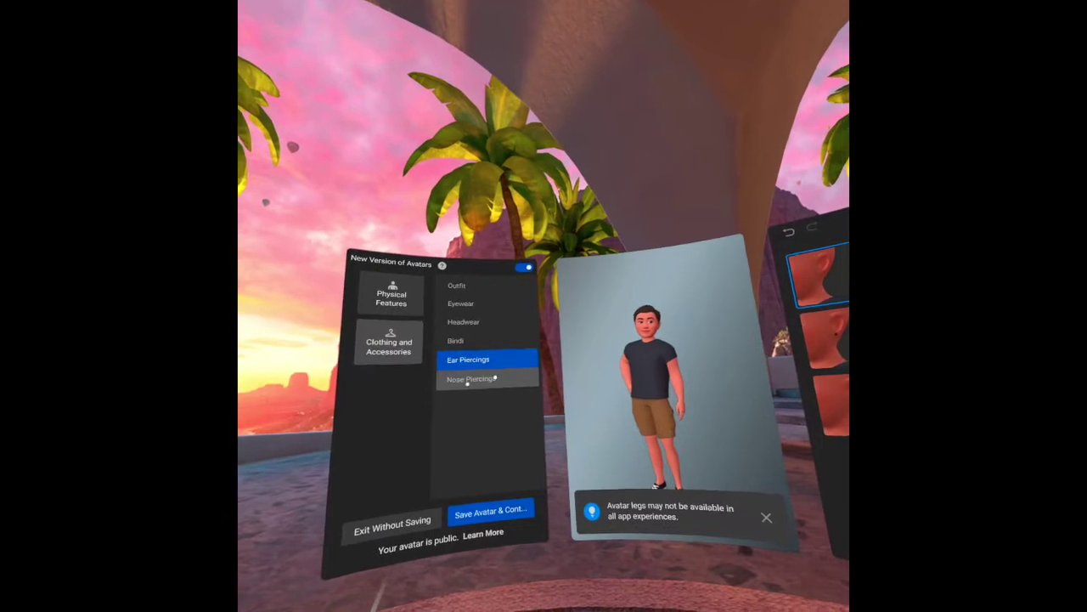
left_click(488, 381)
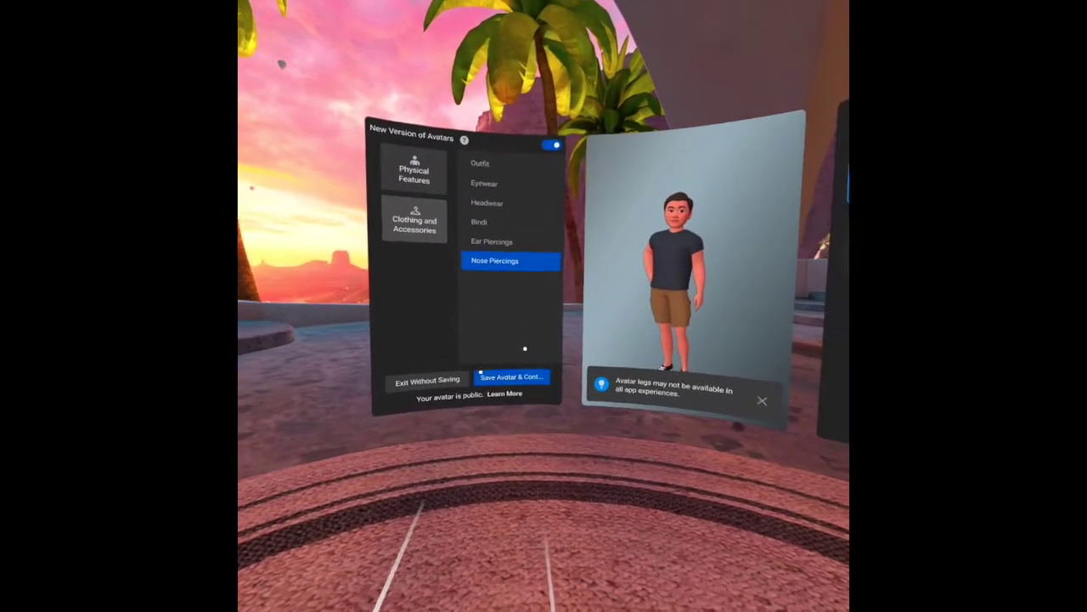
left_click(472, 391)
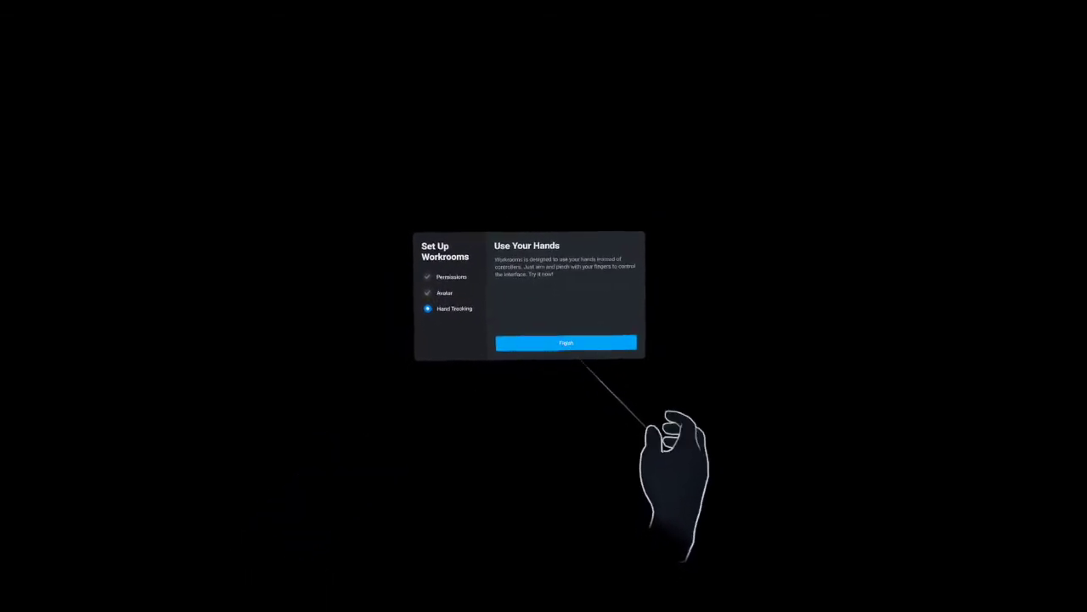
- Finish the Workrooms setup at the hand tracking stage
left_click(567, 342)
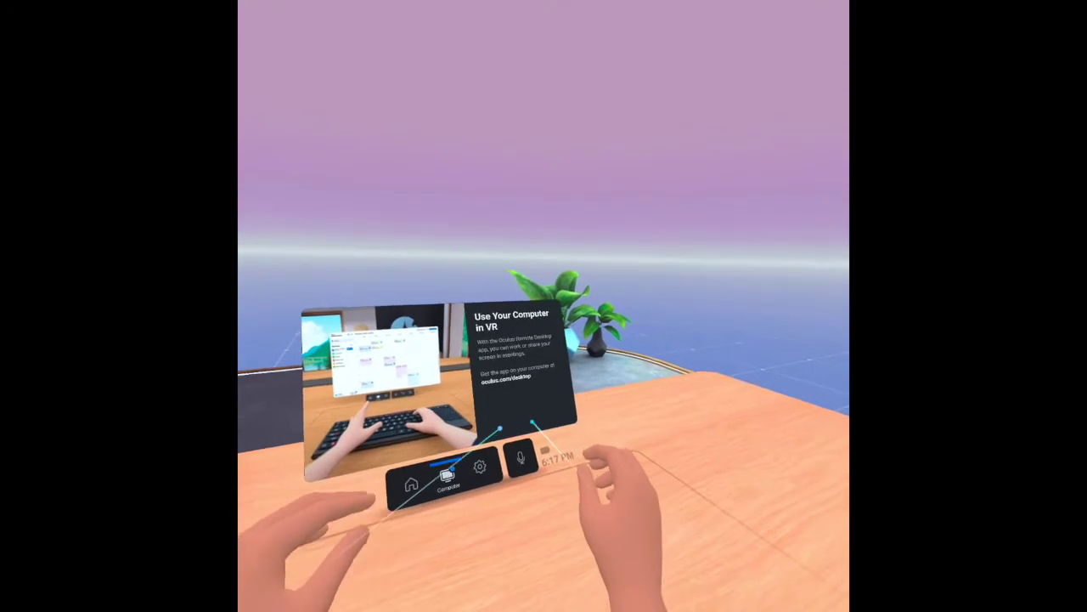
- Open the tracked keyboard options in the desk settings and choose the Apple MacBook Pro
left_click(480, 463)
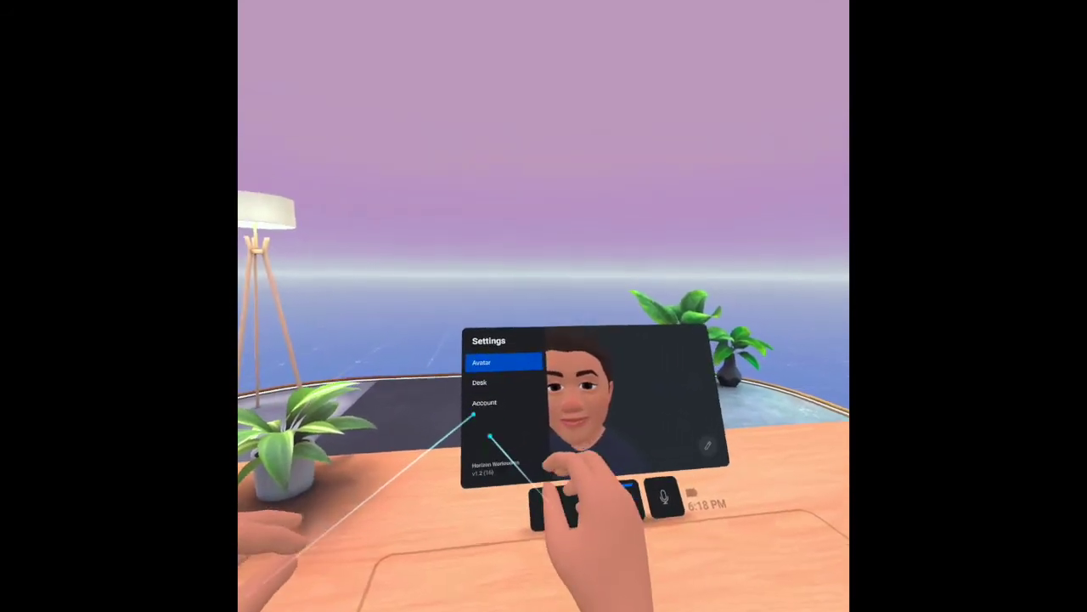
left_click(491, 415)
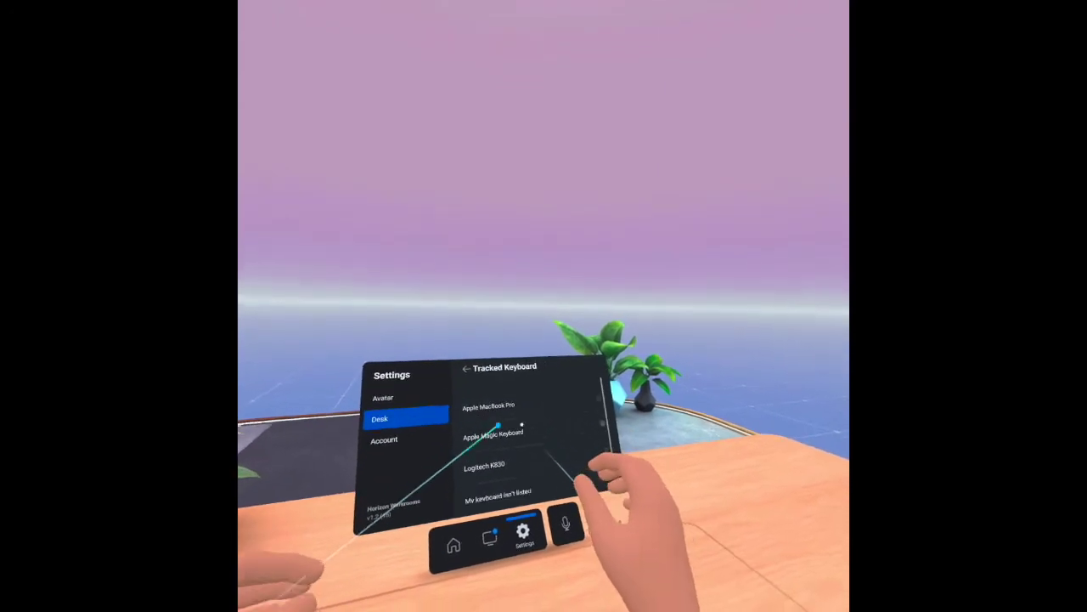
scroll(518, 418, "down", 1)
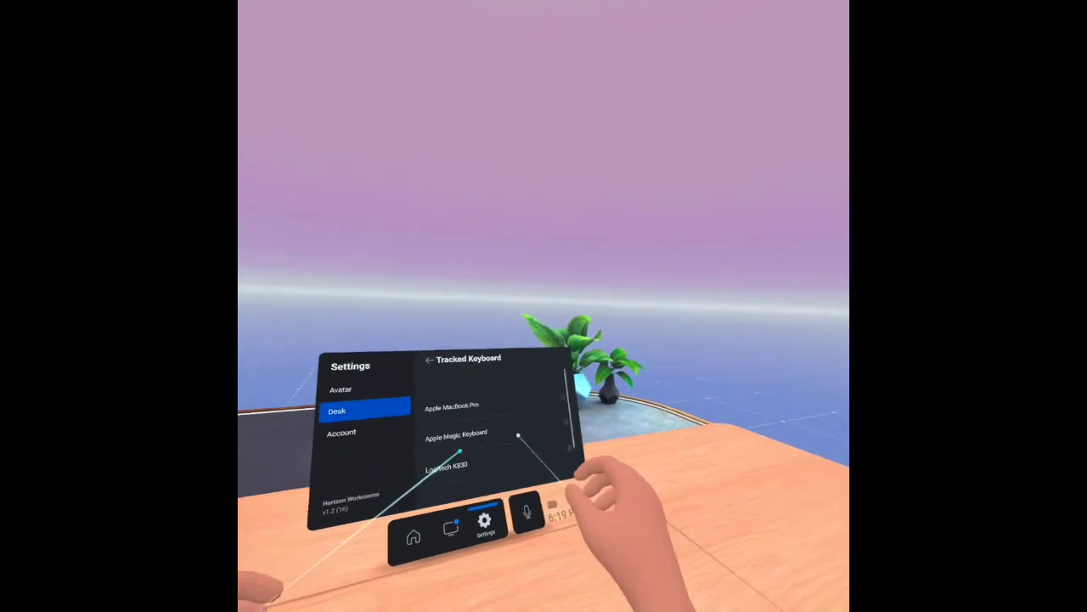
scroll(519, 400, "up", 1)
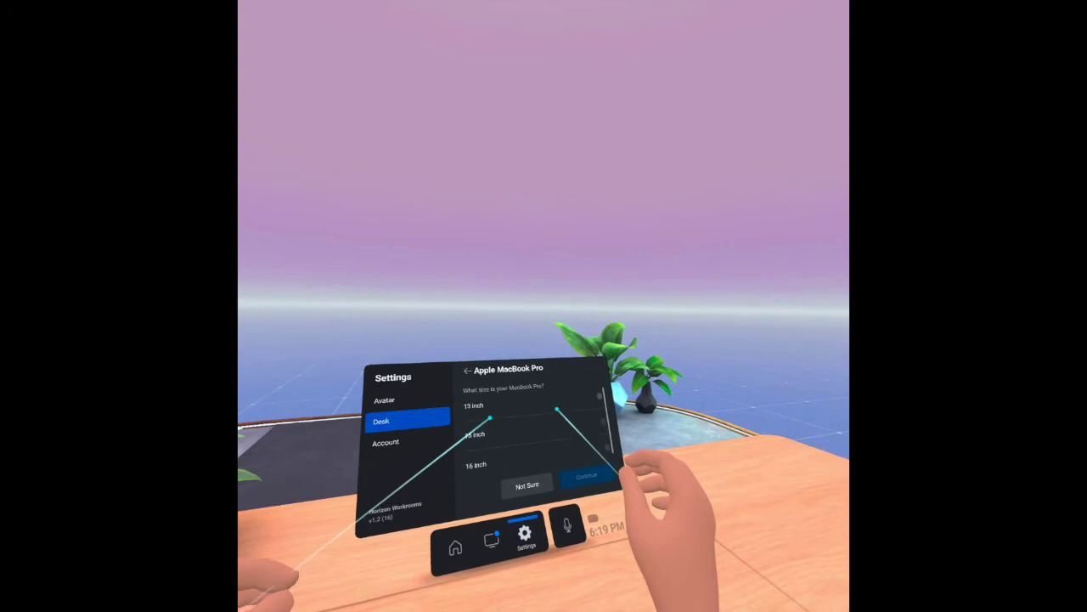
- Configure the MacBook Pro keyboard as 16 inch, American (ANSI) layout and Space Gray, and complete its setup
left_click(556, 409)
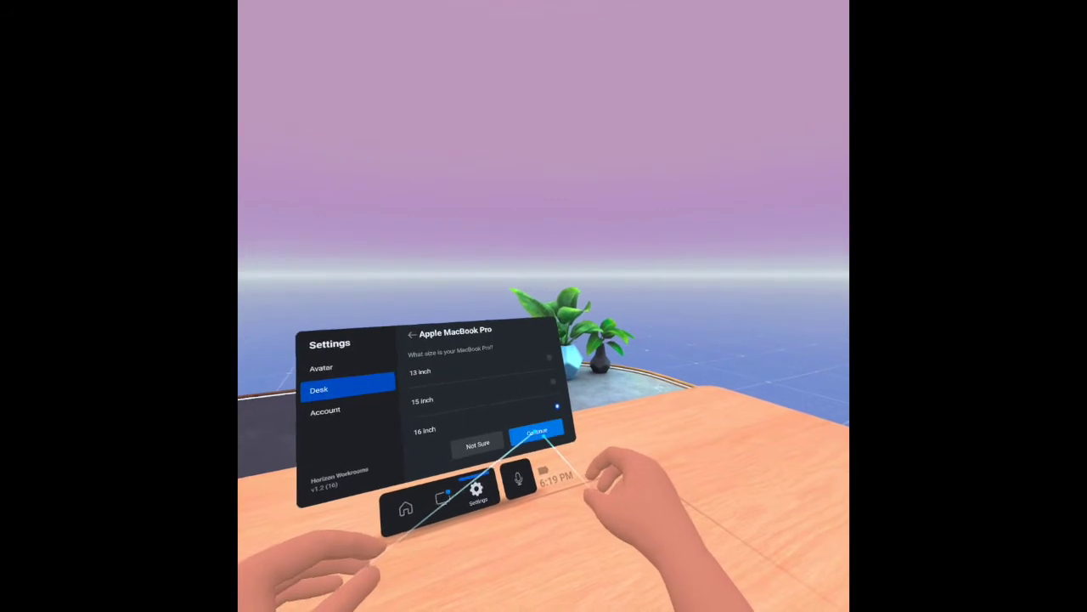
left_click(537, 432)
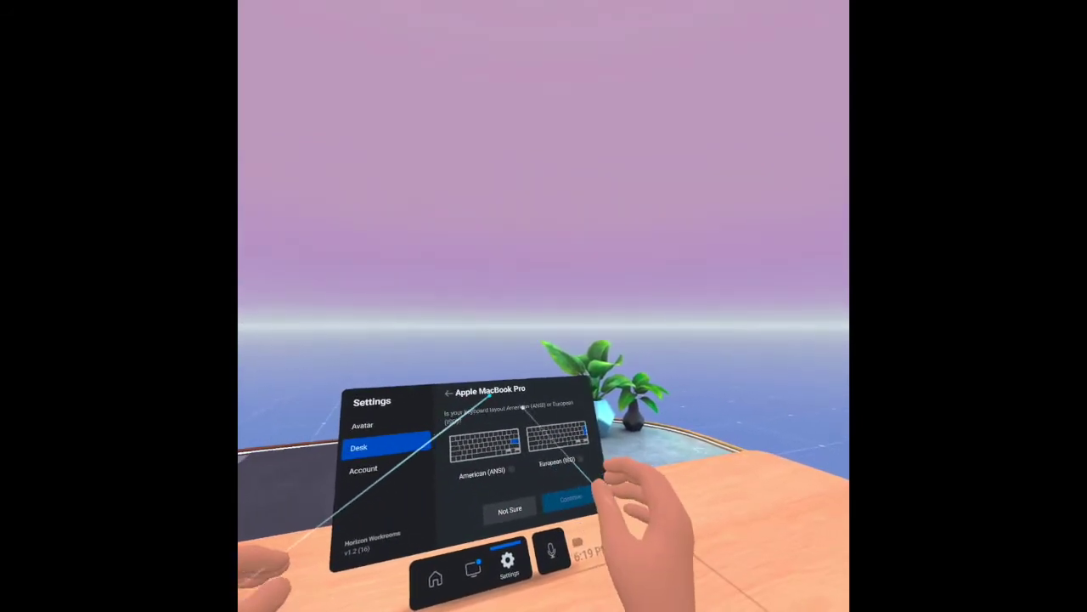
left_click(491, 444)
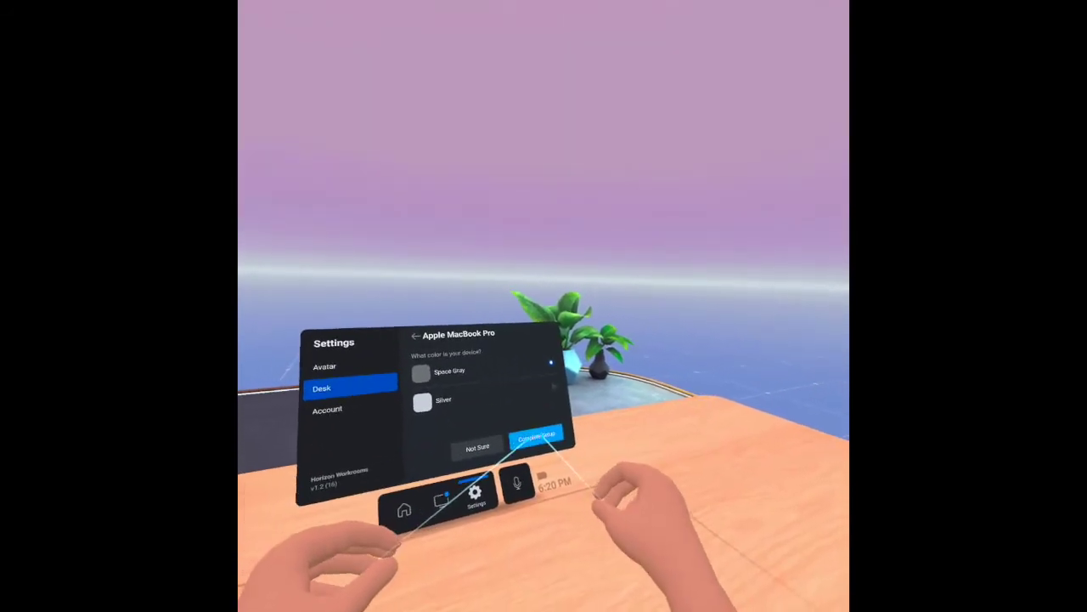
left_click(536, 439)
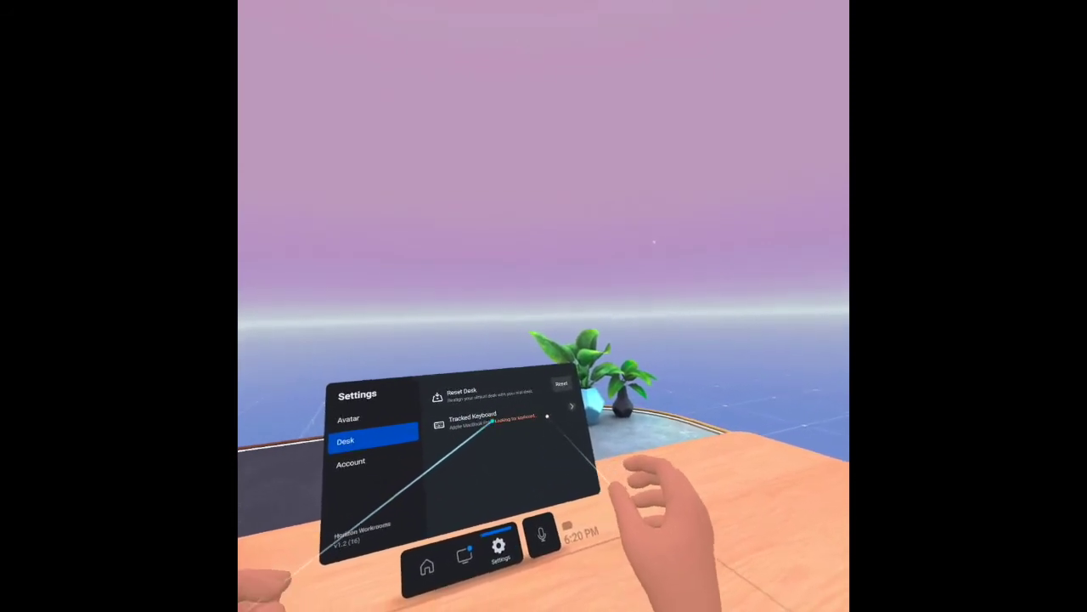
- Review the tracked keyboard choices, today's meetings on the Home page and the instructions for using a computer in VR
left_click(539, 417)
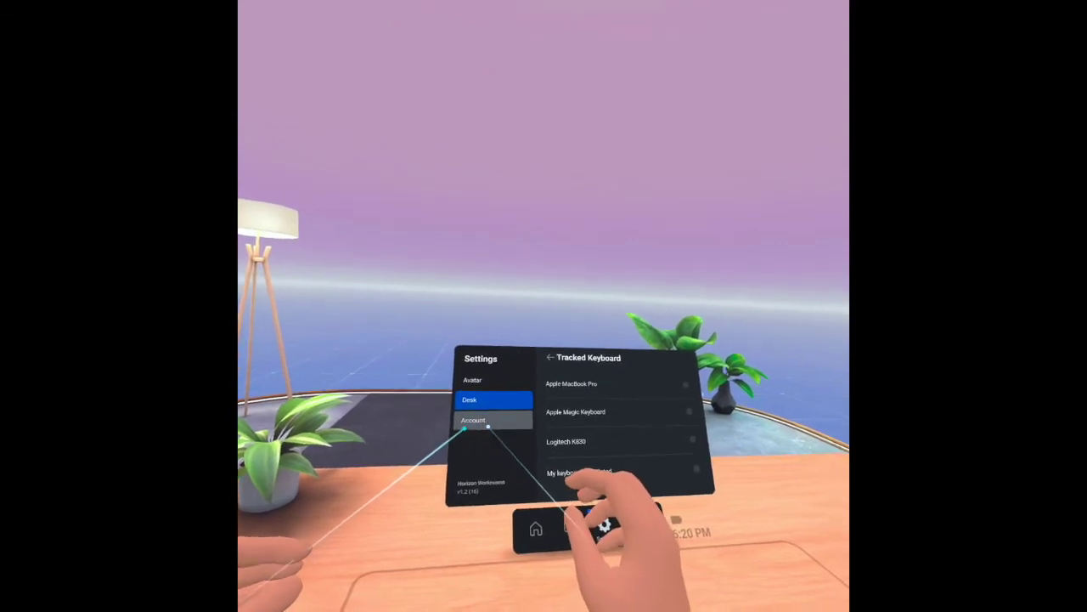
left_click(576, 529)
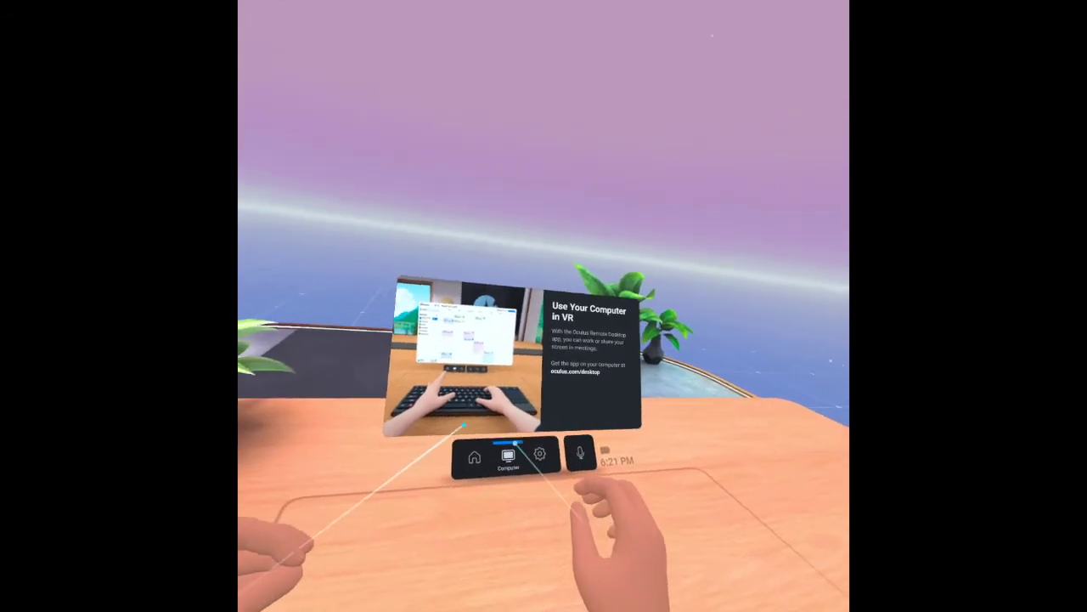
left_click(473, 459)
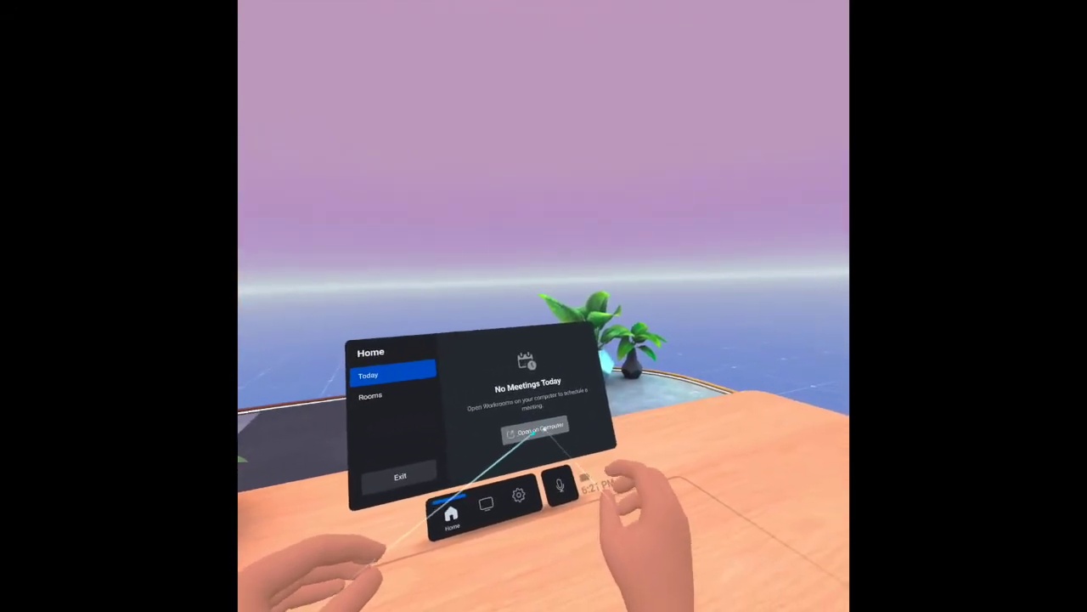
left_click(485, 504)
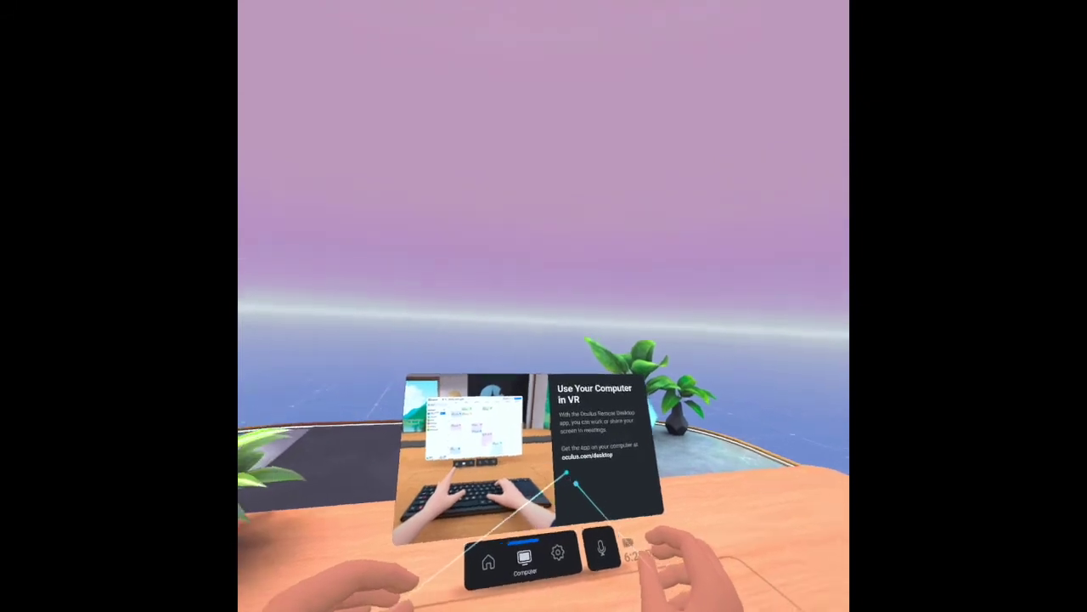